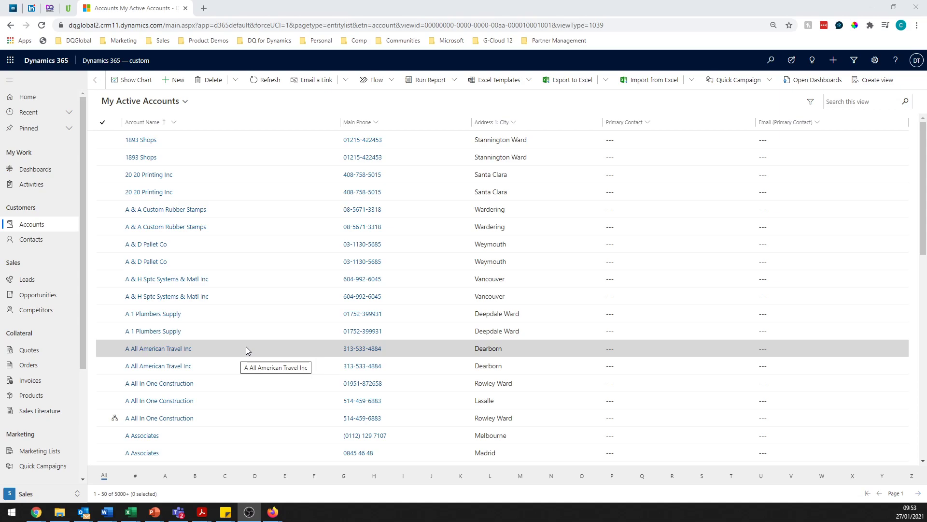
{"action": "scroll", "coordinate": [145, 342], "scroll_direction": "down", "scroll_amount": 1}
{"action": "scroll", "coordinate": [145, 342], "scroll_direction": "down", "scroll_amount": 1}
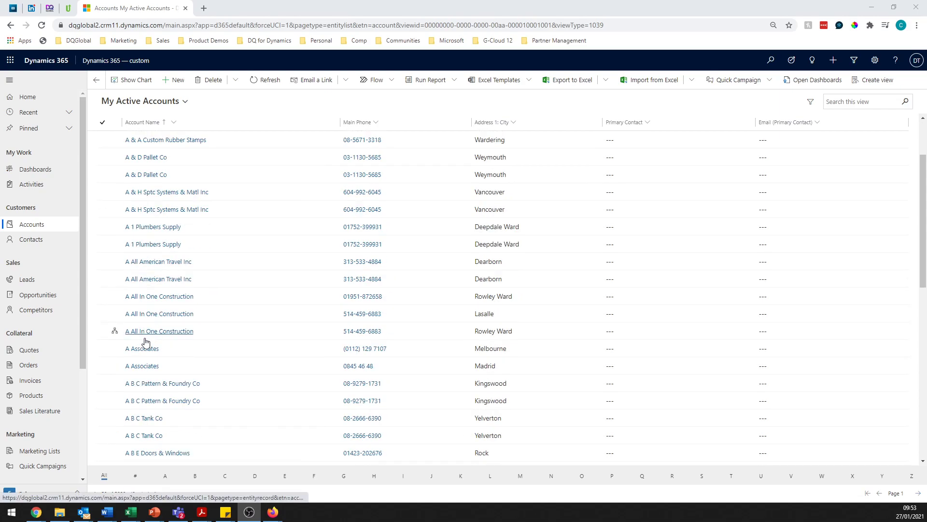
{"action": "scroll", "coordinate": [146, 342], "scroll_direction": "down", "scroll_amount": 1}
Step: Select, then clear, the trial A Associates and A B C Pattern & Foundry rows
{"action": "left_click", "coordinate": [105, 304]}
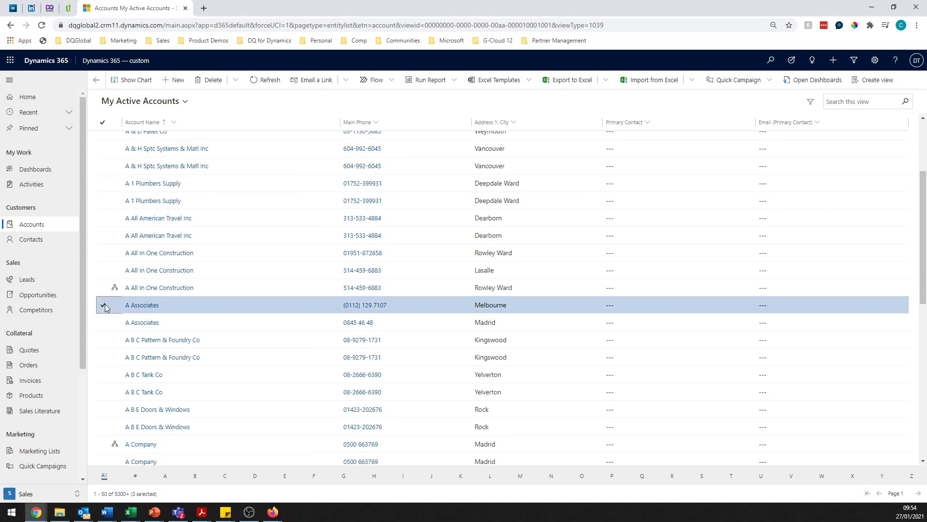
{"action": "left_click", "coordinate": [106, 323]}
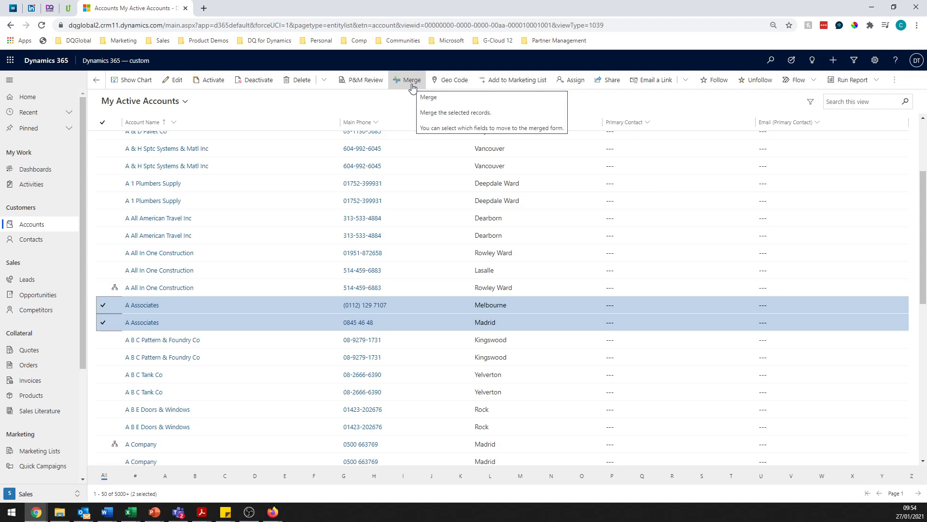
{"action": "left_click", "coordinate": [102, 340]}
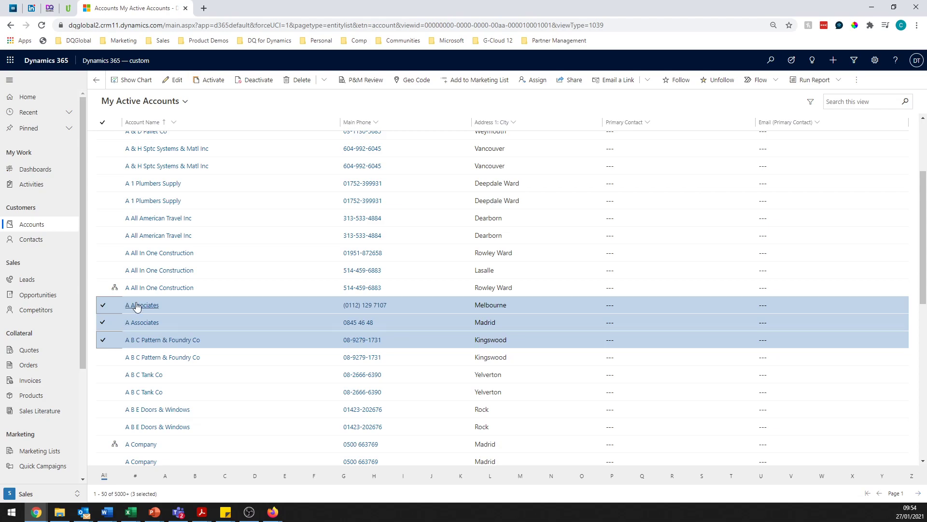
{"action": "left_click", "coordinate": [106, 340]}
{"action": "left_click", "coordinate": [105, 305]}
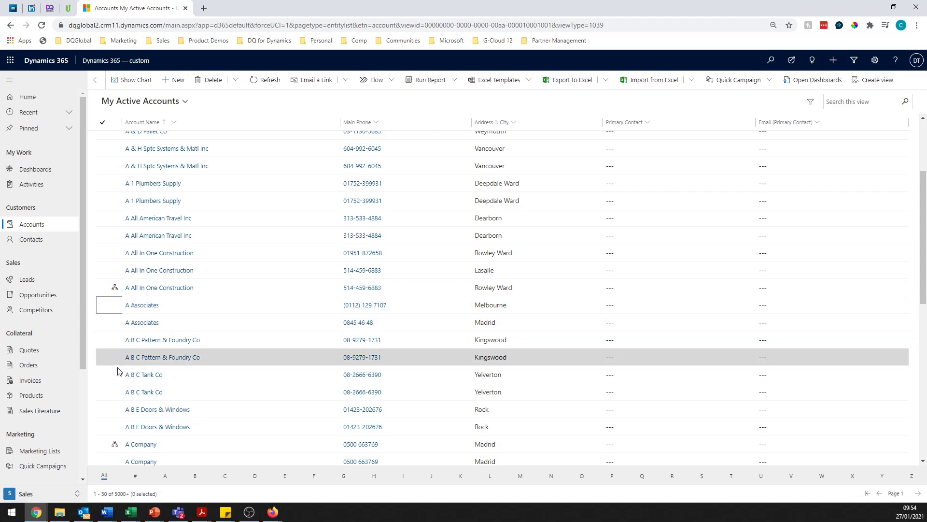
{"action": "scroll", "coordinate": [121, 372], "scroll_direction": "down", "scroll_amount": 2}
{"action": "scroll", "coordinate": [120, 371], "scroll_direction": "down", "scroll_amount": 3}
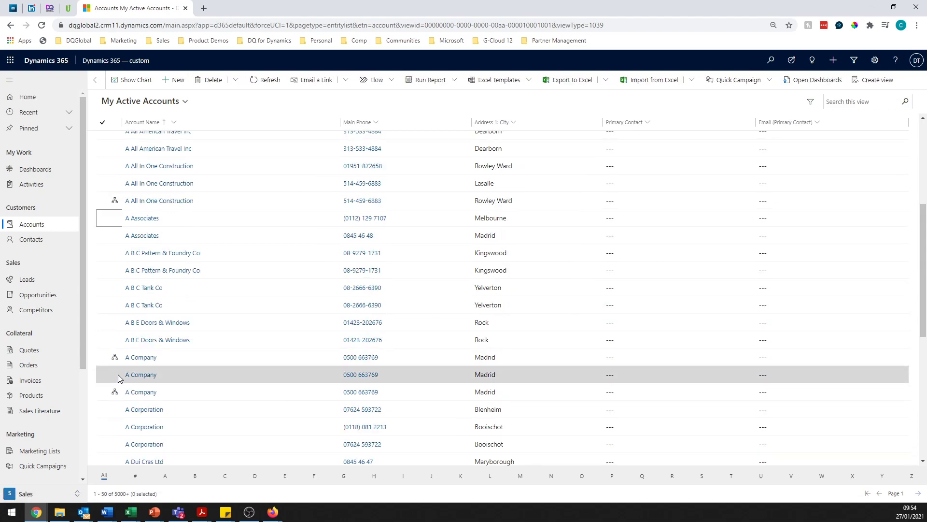
{"action": "scroll", "coordinate": [120, 377], "scroll_direction": "down", "scroll_amount": 2}
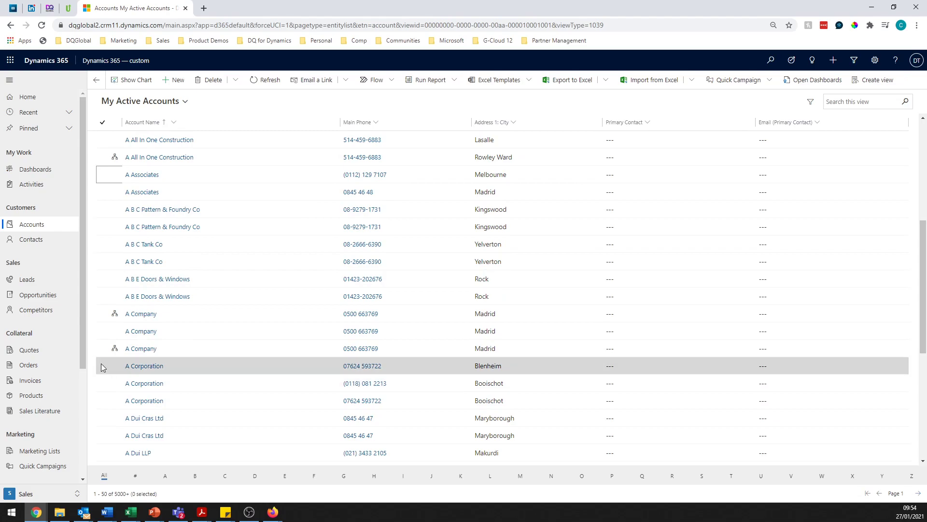
Step: Select the Blenheim A Corporation account and both Booischot A Corporation accounts
{"action": "left_click", "coordinate": [103, 365]}
{"action": "left_click", "coordinate": [103, 384]}
{"action": "left_click", "coordinate": [104, 401]}
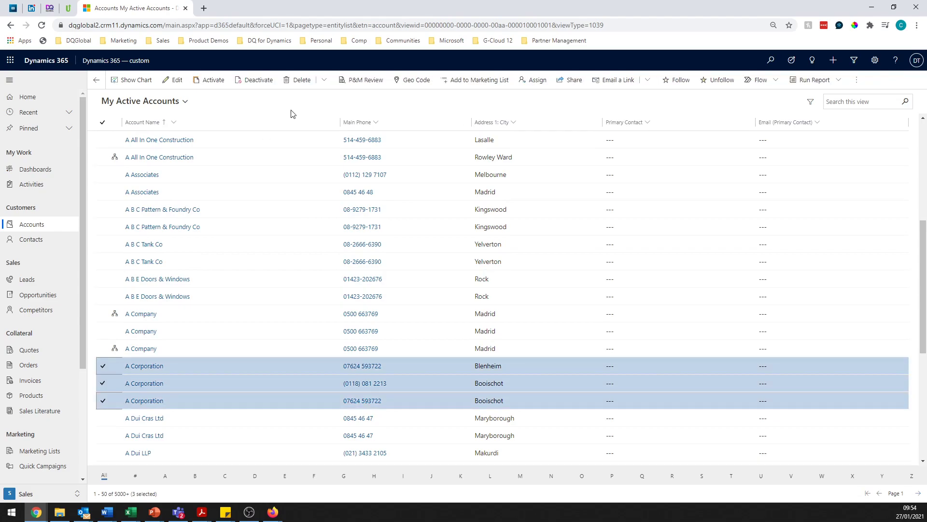
Step: Open P&M Review to compare the three selected A Corporation accounts
{"action": "left_click", "coordinate": [363, 79]}
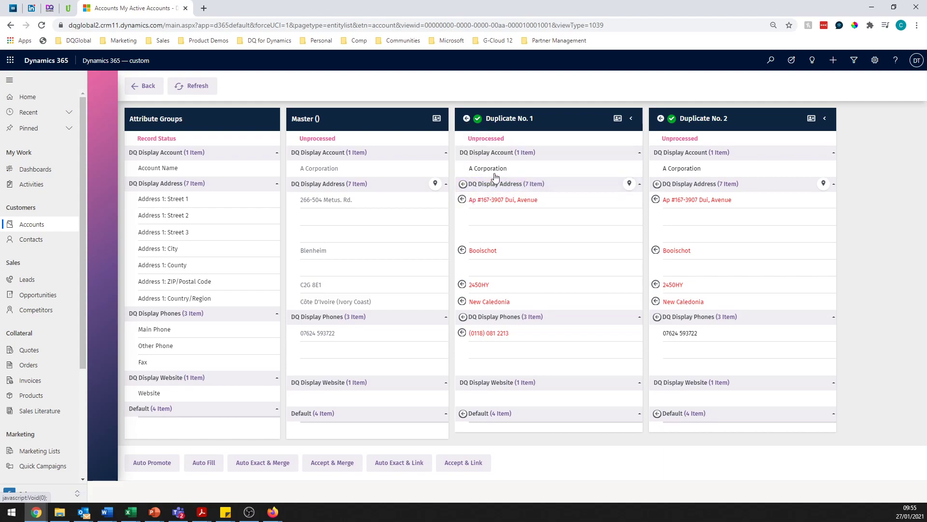
Step: Promote Duplicate No. 1 to master and confirm the promotion
{"action": "left_click", "coordinate": [467, 118]}
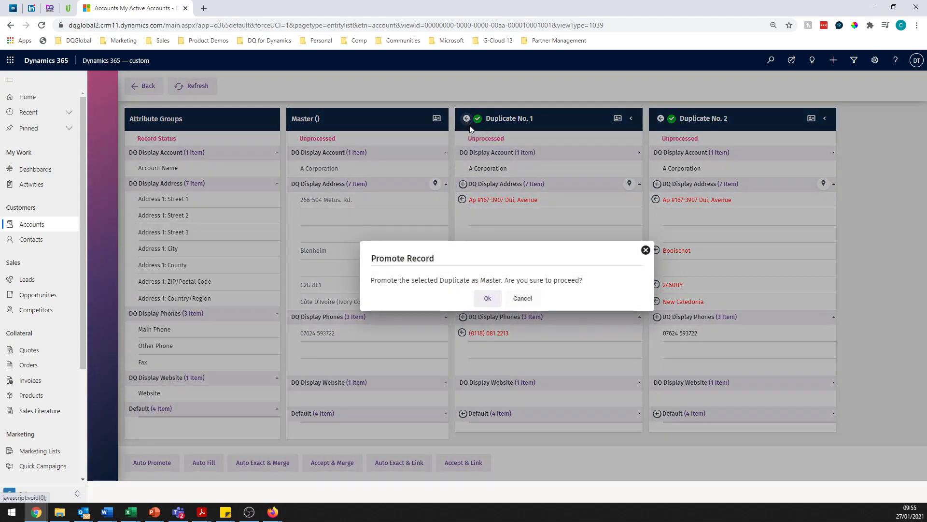
{"action": "left_click", "coordinate": [488, 298]}
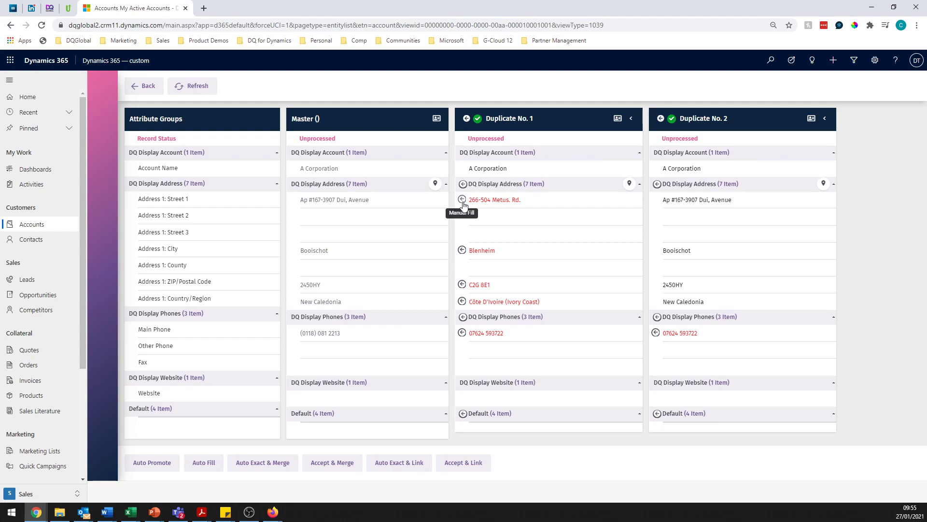
{"action": "left_click", "coordinate": [462, 334]}
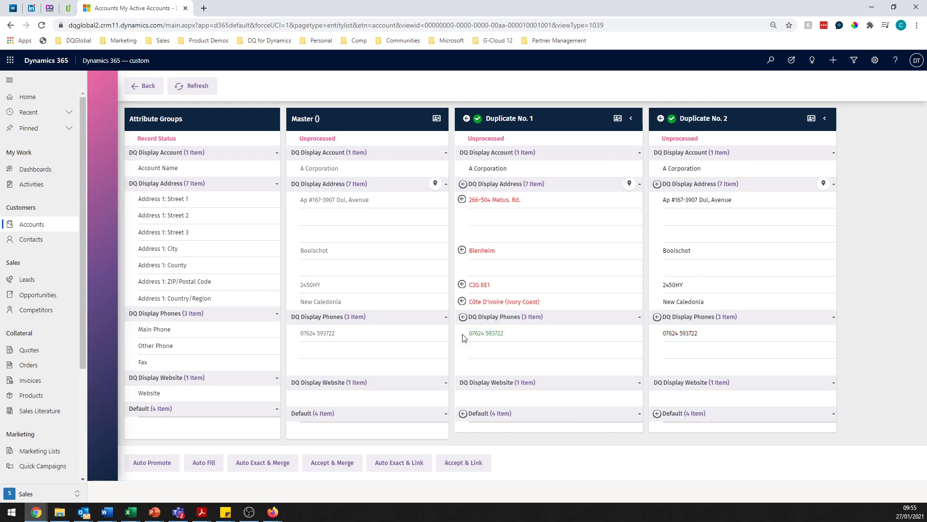
{"action": "left_click", "coordinate": [347, 340]}
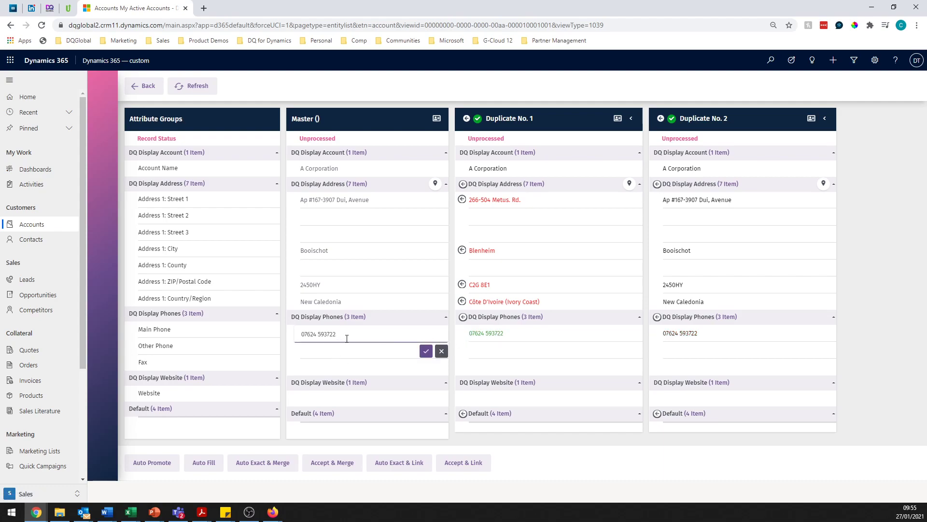
{"action": "left_click", "coordinate": [355, 374]}
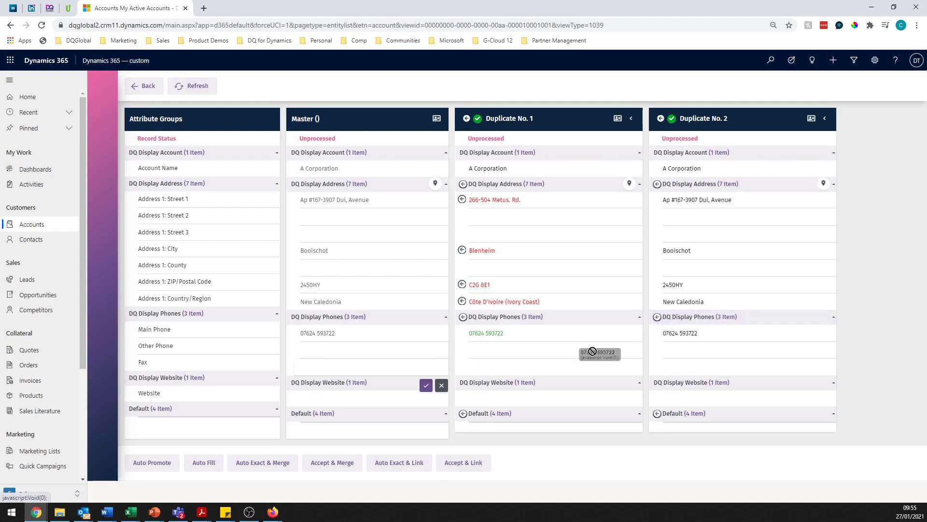
{"action": "left_click_drag", "start_coordinate": [668, 334], "coordinate": [377, 357]}
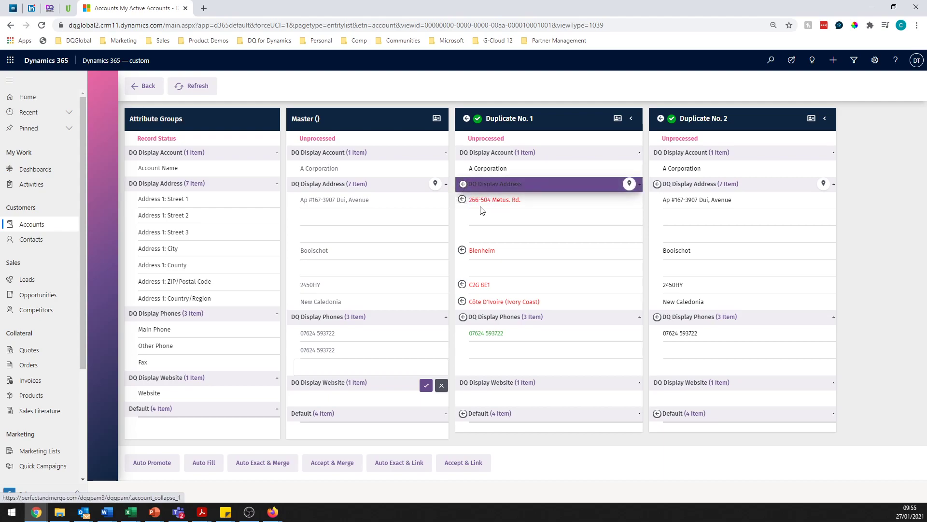
Step: Group Fill the master address from Duplicate No. 1's Blenheim address, 266-504 Metus Rd
{"action": "left_click", "coordinate": [464, 186]}
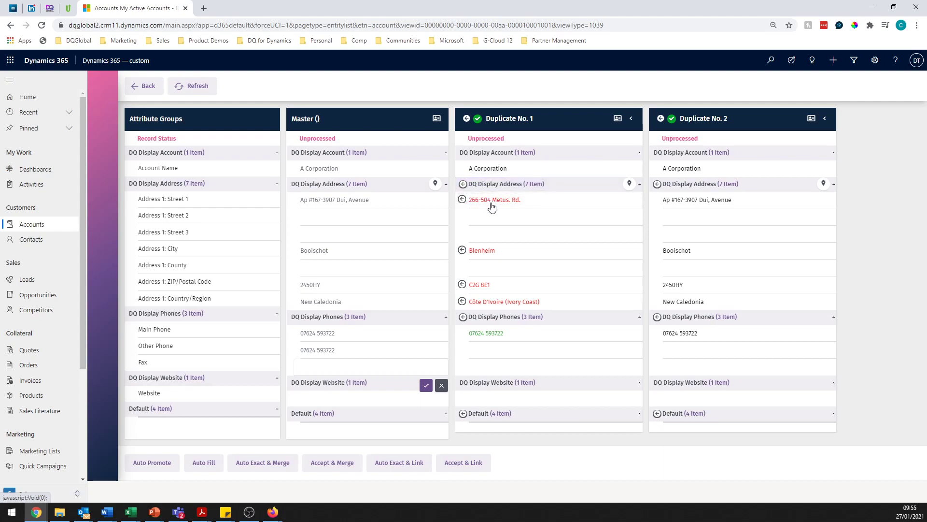
{"action": "left_click", "coordinate": [464, 185]}
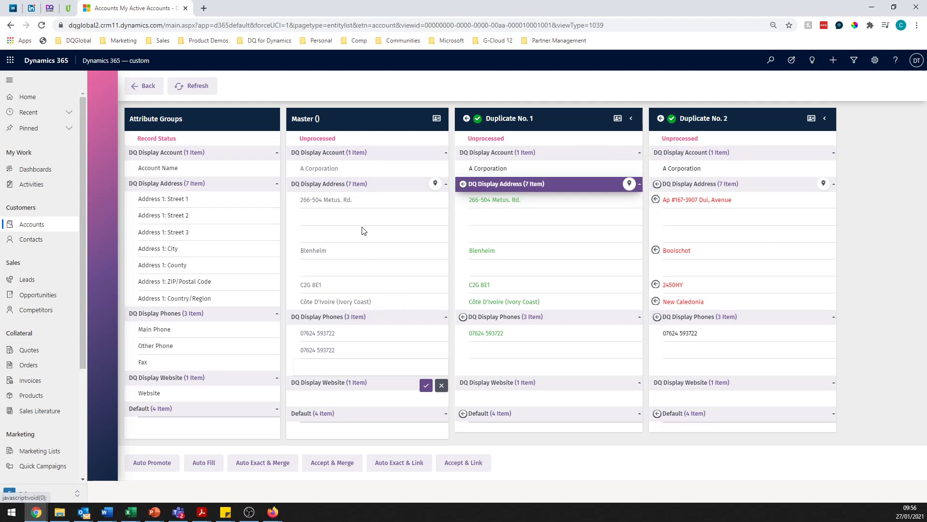
Step: Accept and merge both duplicates into the master record, confirming the merge
{"action": "left_click", "coordinate": [332, 465]}
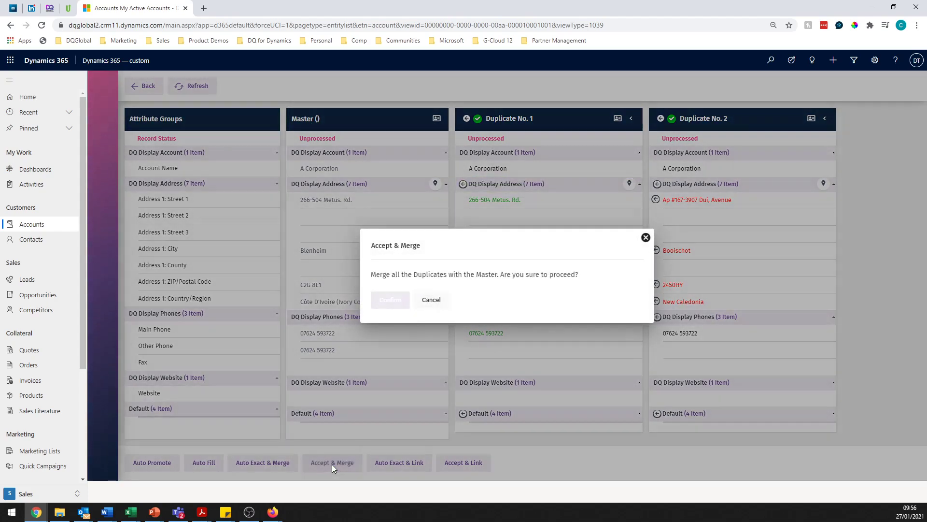
{"action": "left_click", "coordinate": [389, 303]}
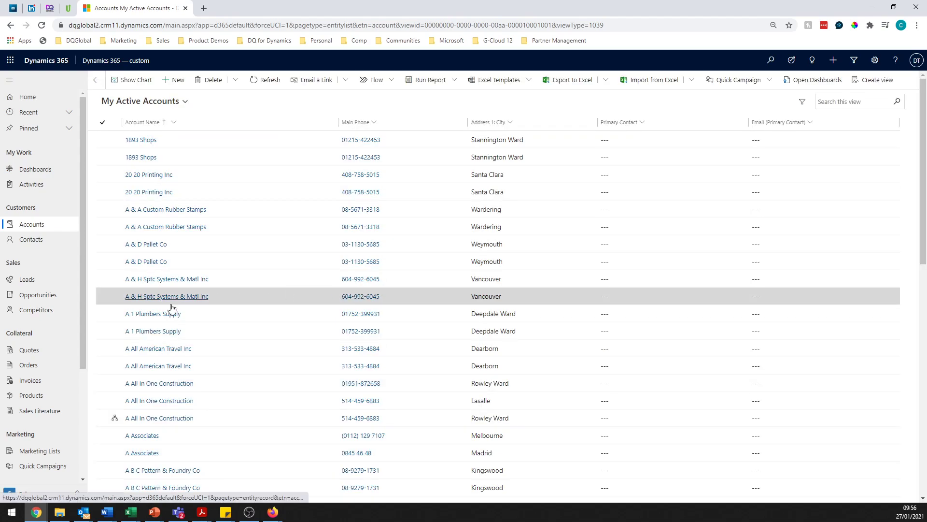
{"action": "scroll", "coordinate": [141, 313], "scroll_direction": "down", "scroll_amount": 1}
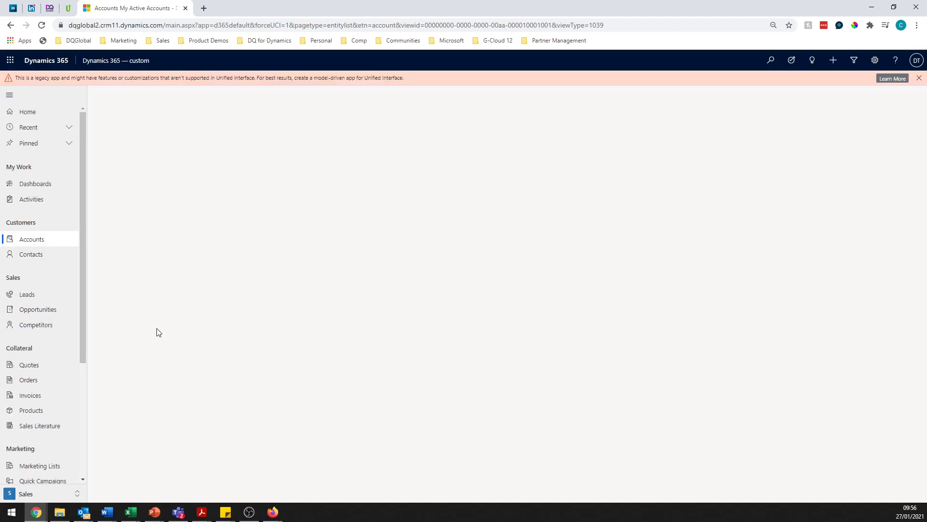
{"action": "scroll", "coordinate": [141, 347], "scroll_direction": "down", "scroll_amount": 3}
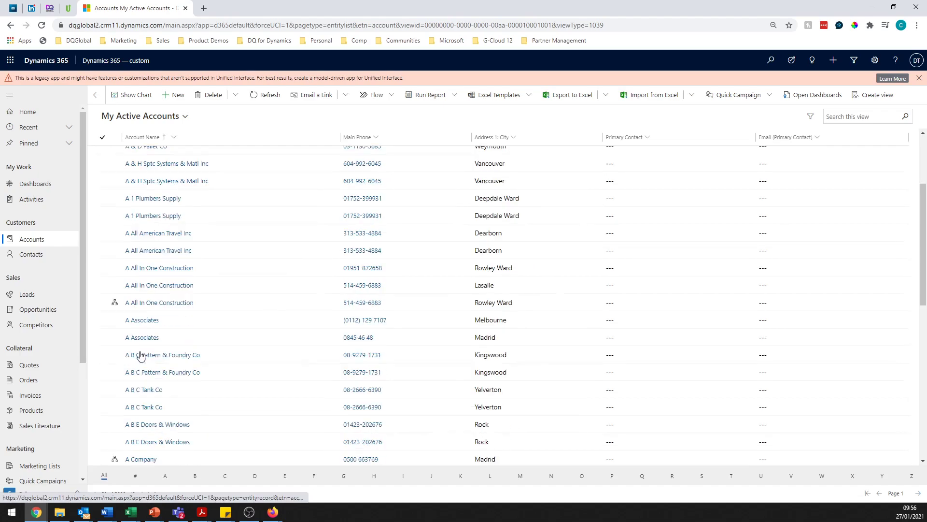
{"action": "scroll", "coordinate": [140, 355], "scroll_direction": "down", "scroll_amount": 2}
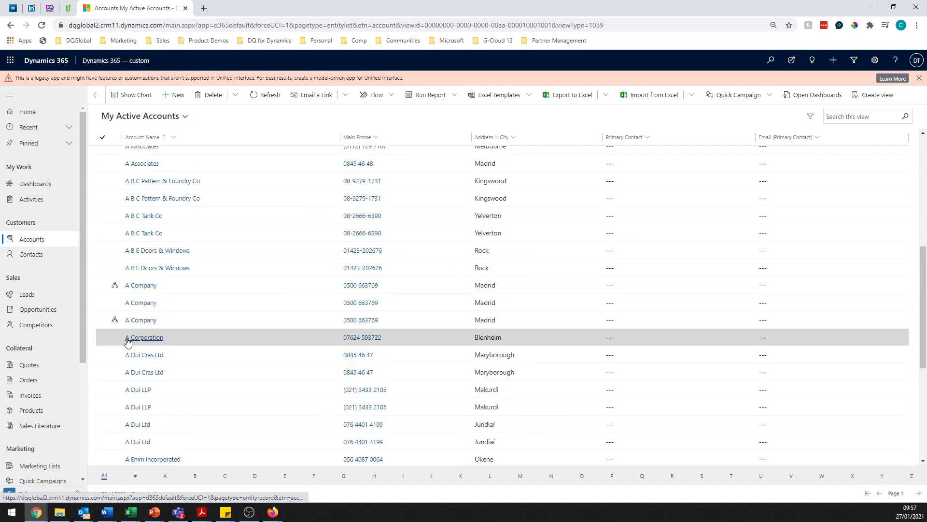
Step: Open the merged A Corporation account record located in Blenheim
{"action": "left_click", "coordinate": [128, 341]}
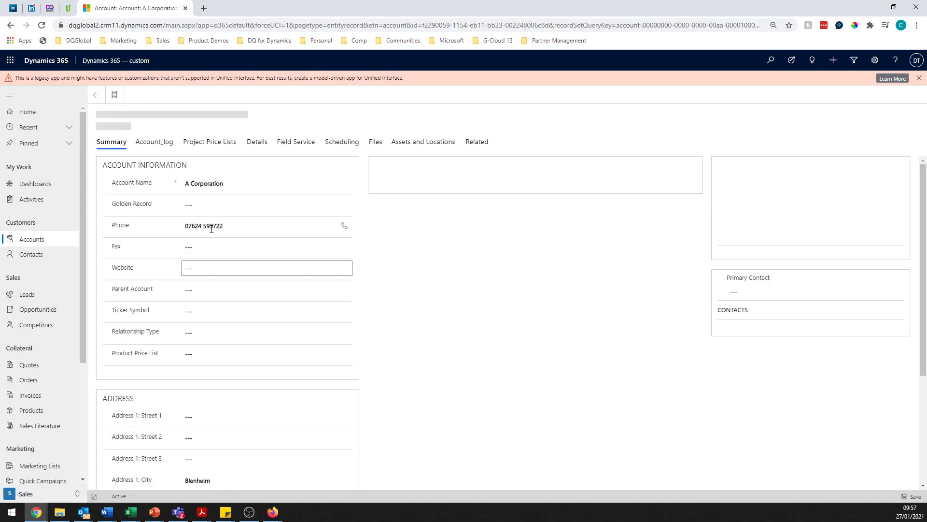
{"action": "scroll", "coordinate": [203, 326], "scroll_direction": "down", "scroll_amount": 2}
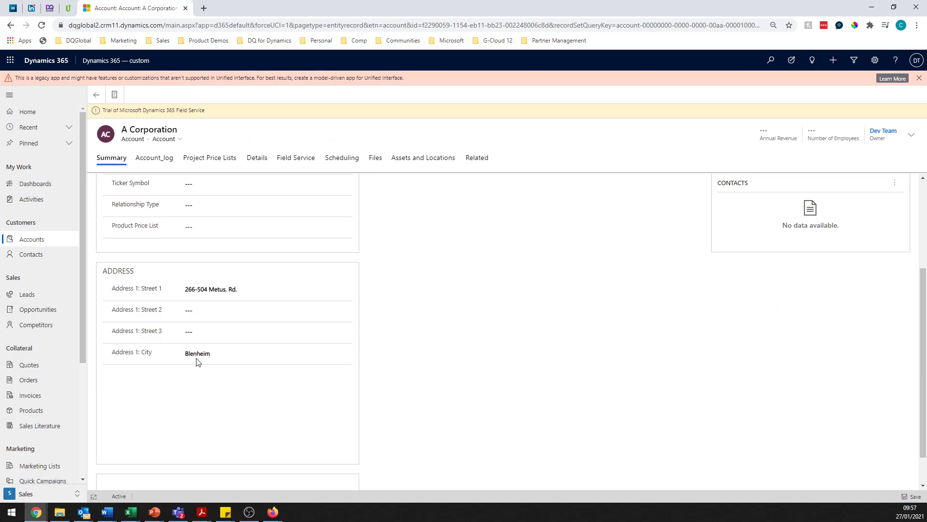
{"action": "scroll", "coordinate": [197, 363], "scroll_direction": "up", "scroll_amount": 2}
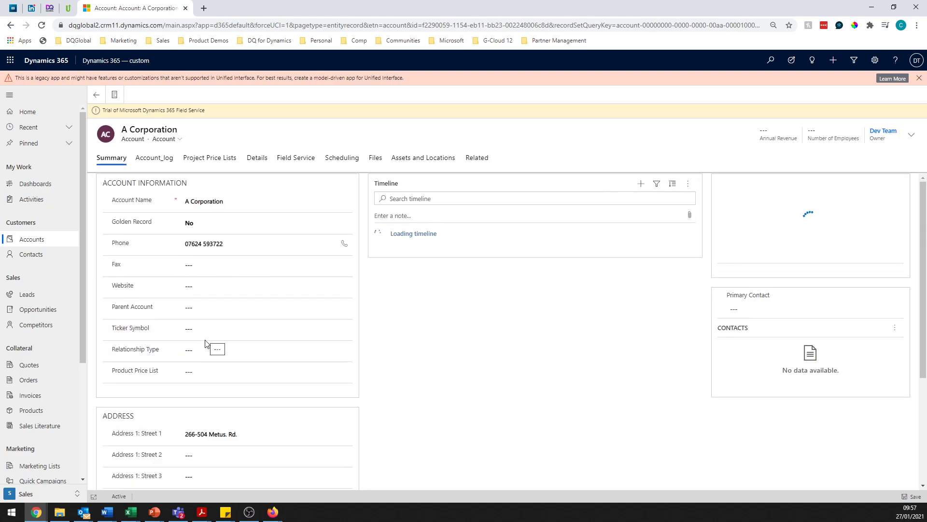